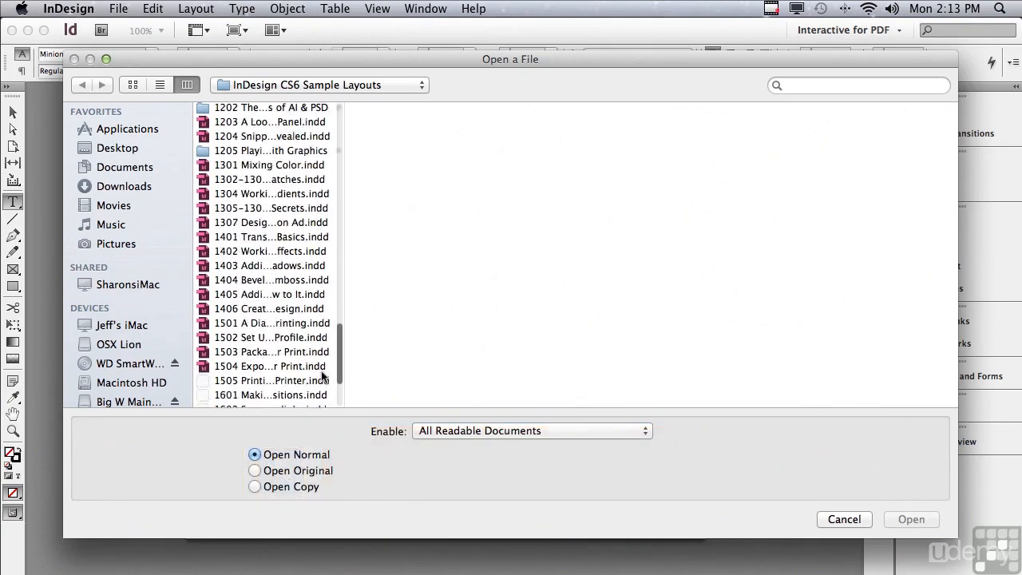
# Open the sample layout 1602 Super Hyperlinks.indd
pyautogui.click(244, 299)
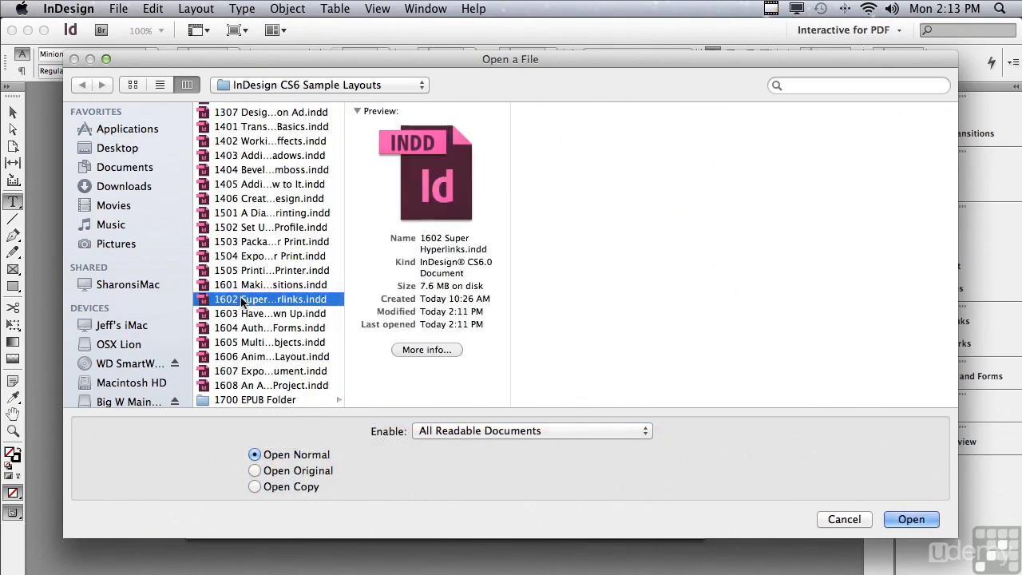
pyautogui.click(897, 519)
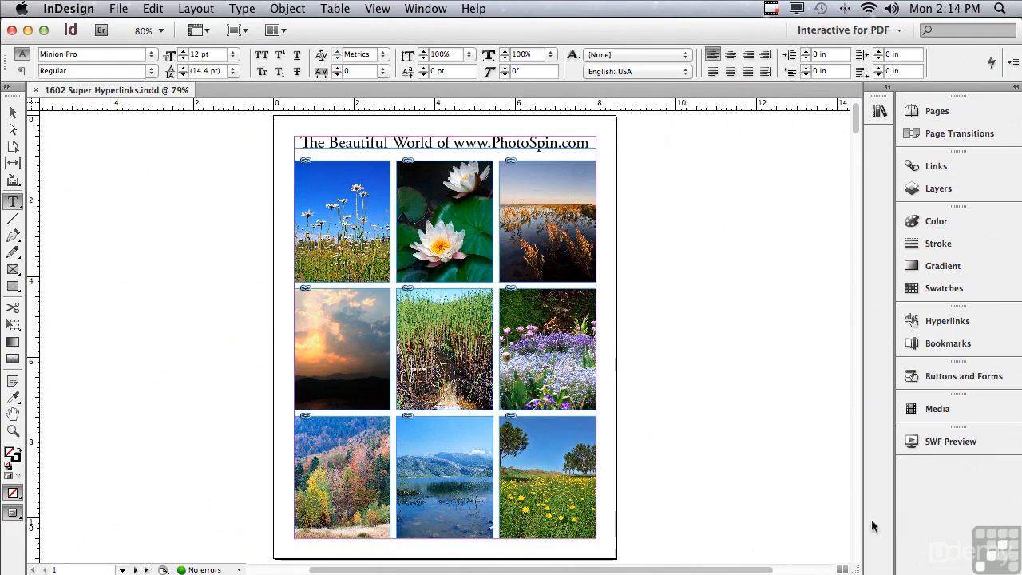
# Look through the contents page and the photo pages, viewing pages 2 to 6 and page 8
pyautogui.click(932, 112)
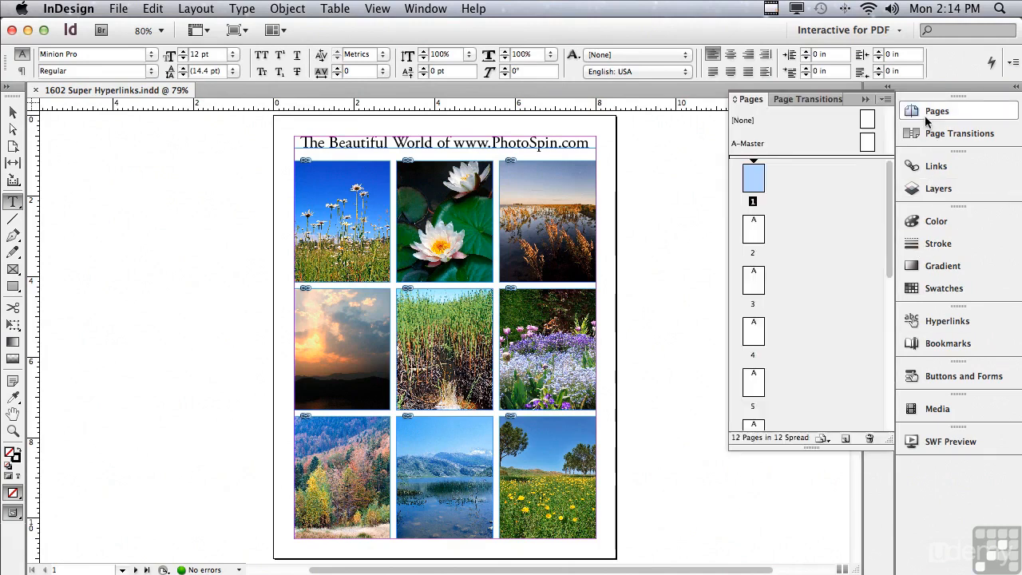
pyautogui.doubleClick(753, 229)
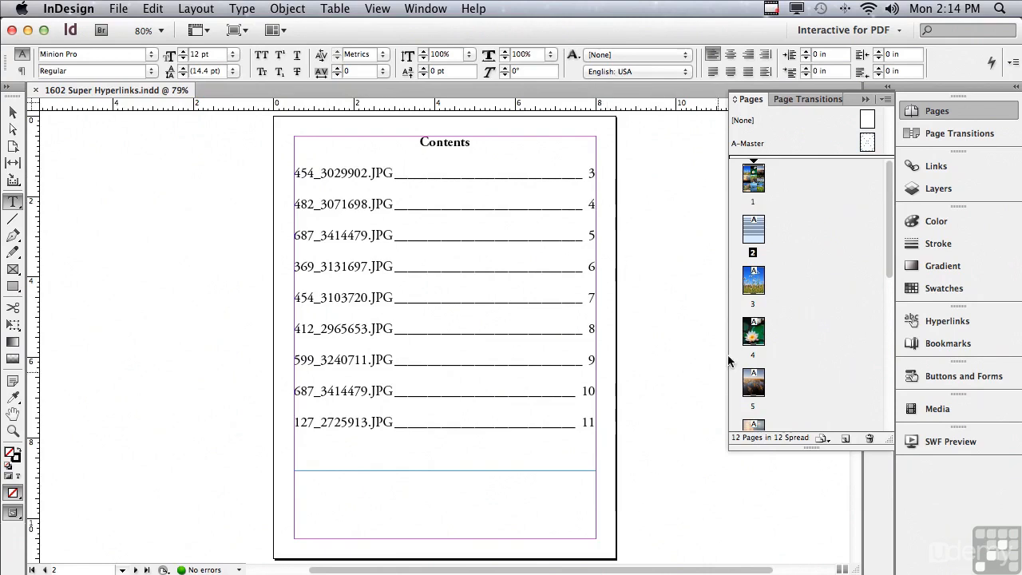
pyautogui.click(751, 286)
pyautogui.doubleClick(751, 285)
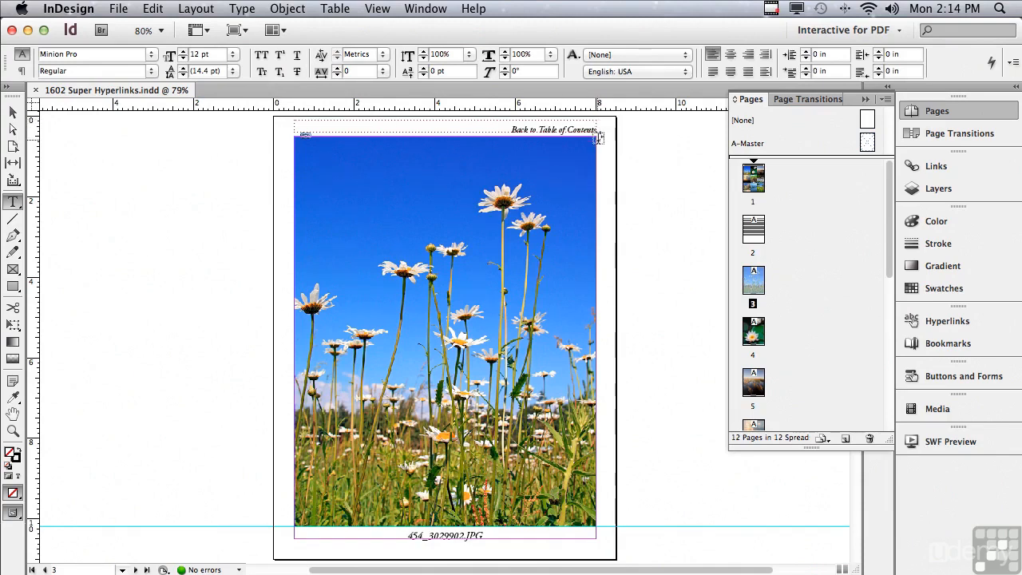
pyautogui.doubleClick(753, 331)
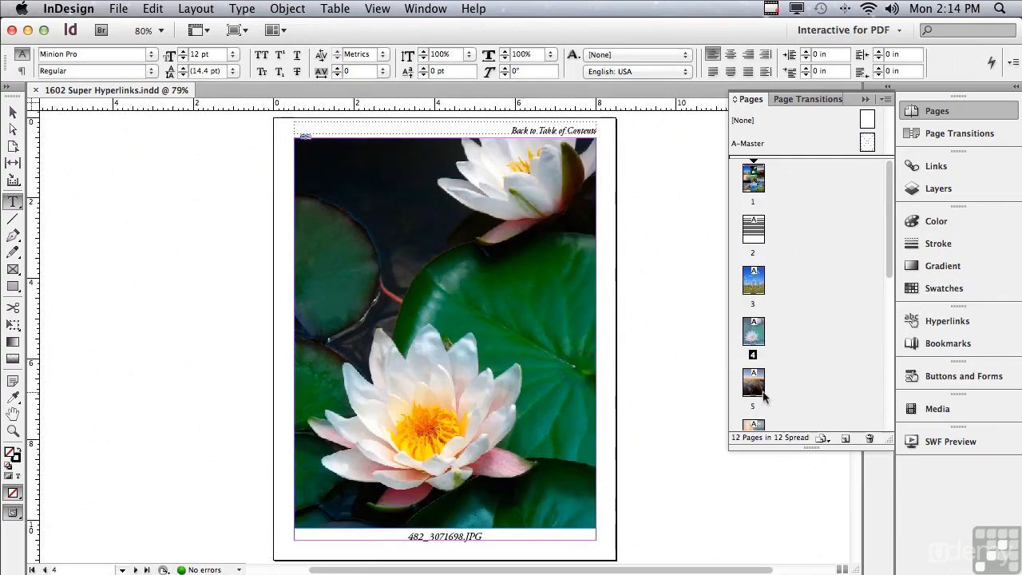
pyautogui.doubleClick(753, 385)
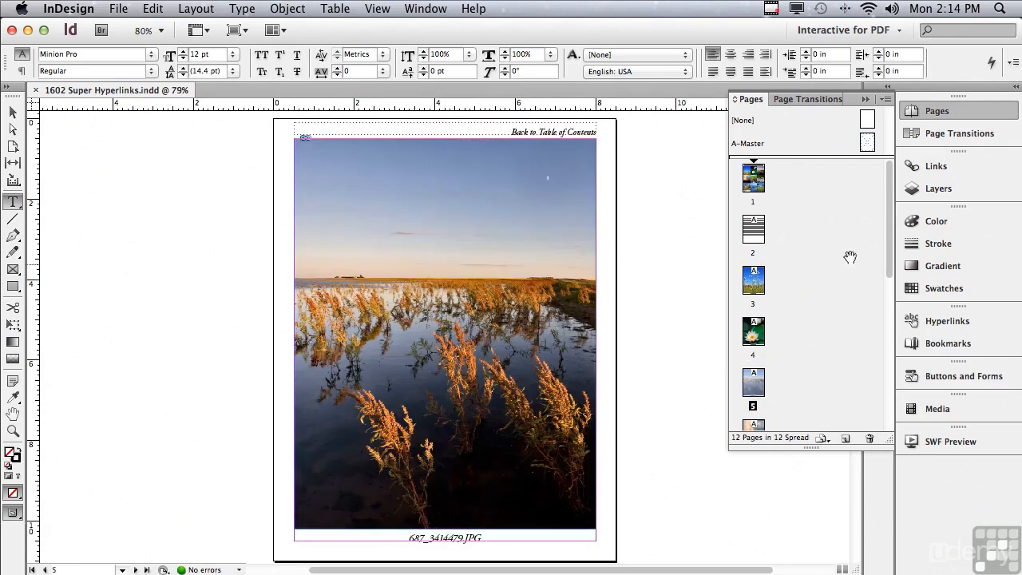
pyautogui.moveTo(889, 255); pyautogui.dragTo(893, 322)
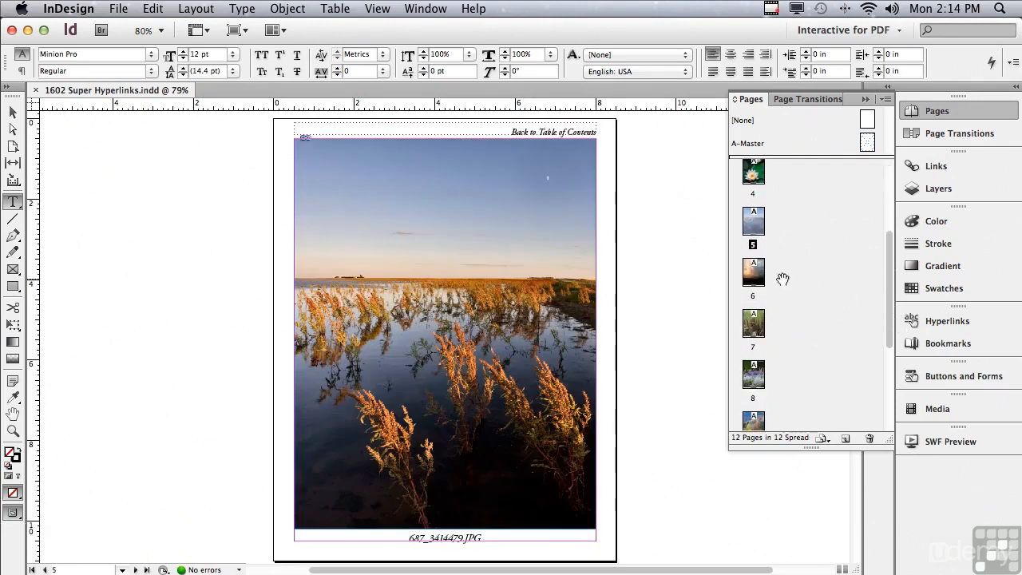
pyautogui.doubleClick(753, 273)
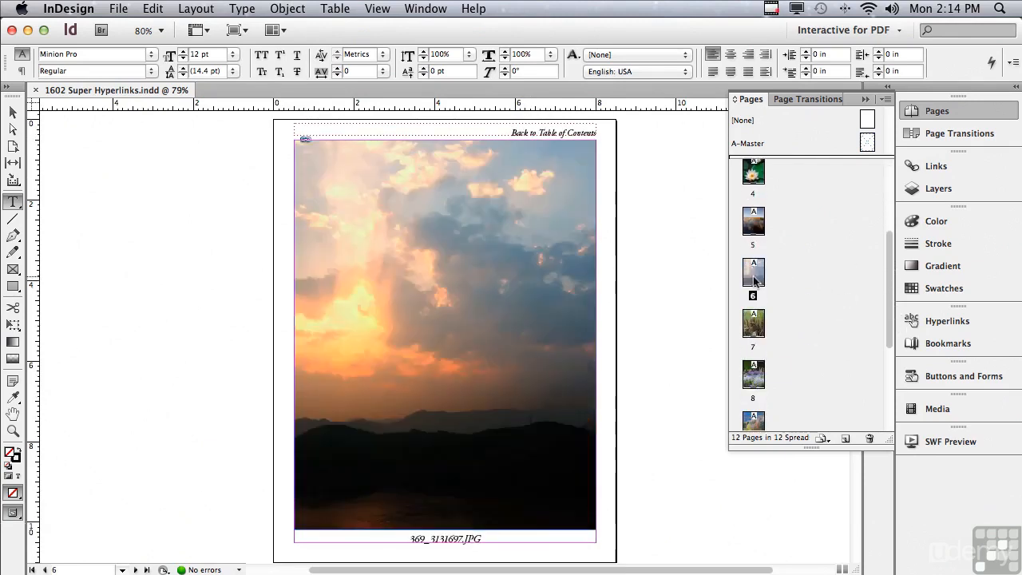
pyautogui.doubleClick(753, 381)
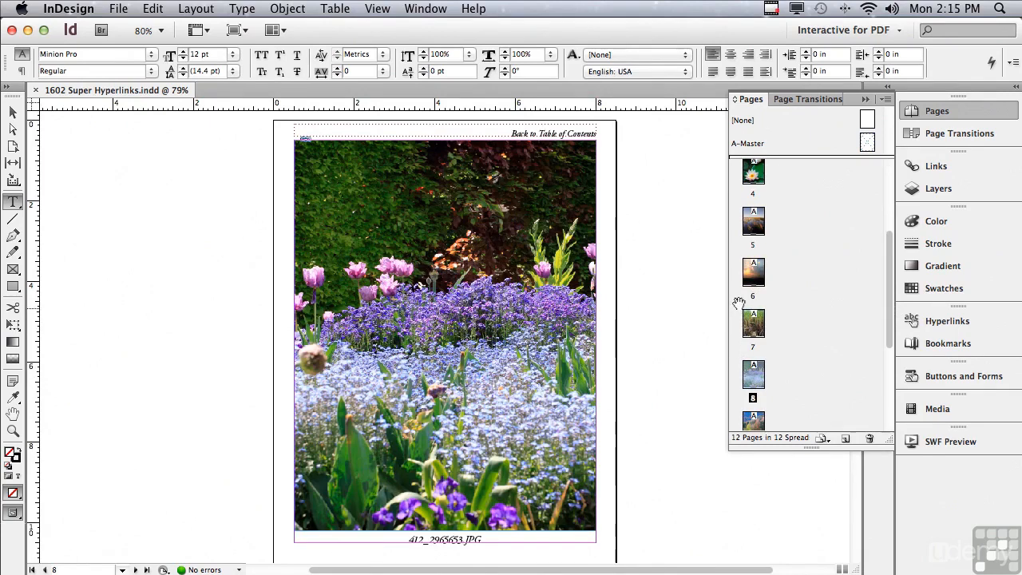
# Display the A-Master page and select its "Back to Table of Contents" text frame as an object
pyautogui.doubleClick(746, 145)
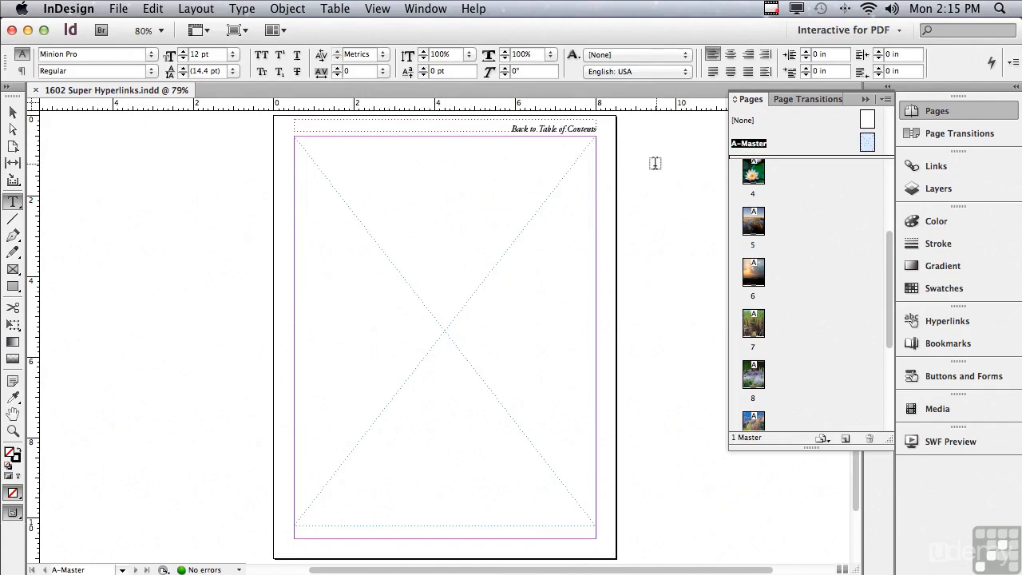
pyautogui.click(12, 112)
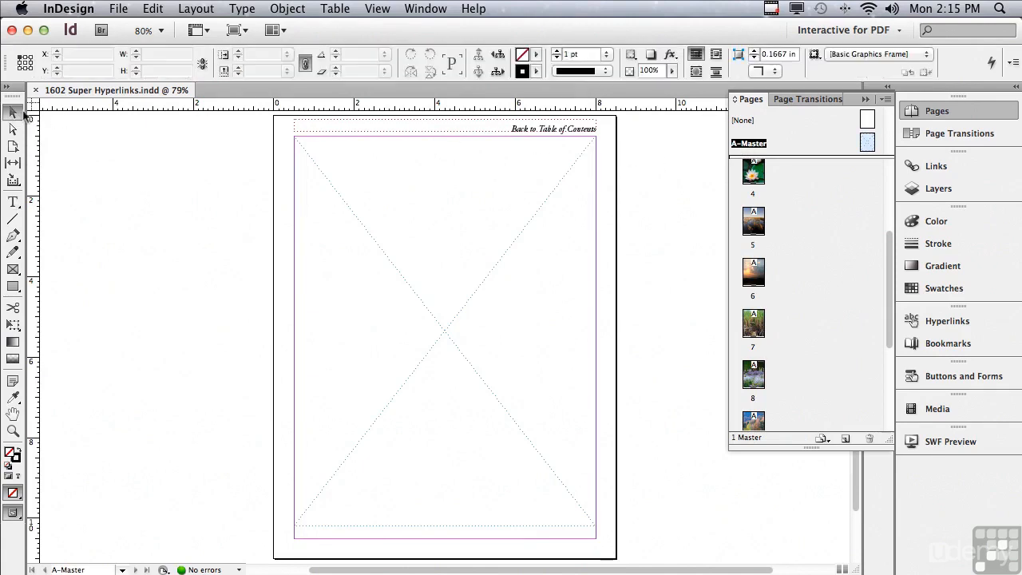
pyautogui.click(316, 129)
pyautogui.click(315, 130)
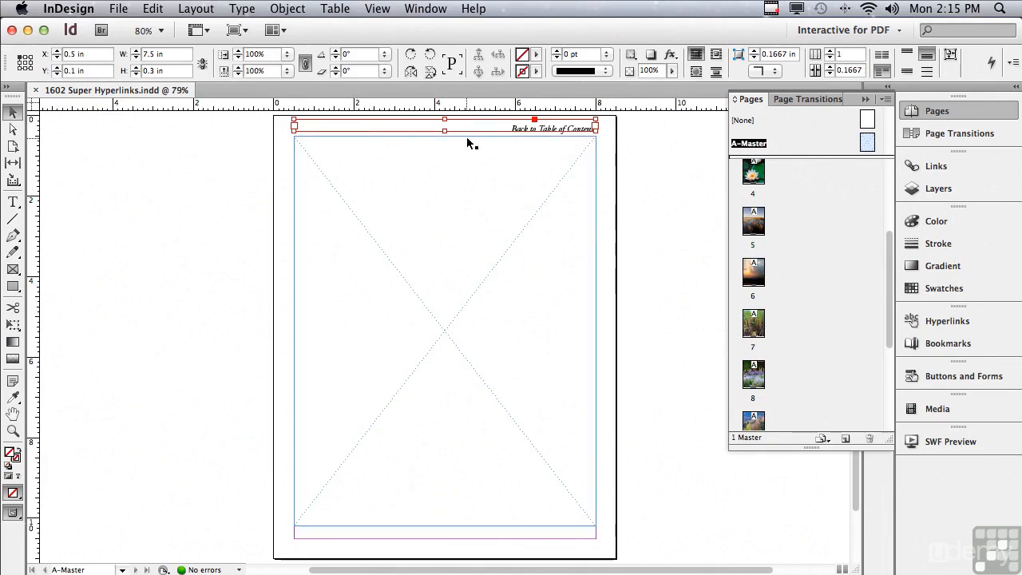
pyautogui.doubleClick(511, 129)
pyautogui.moveTo(511, 129); pyautogui.dragTo(607, 126)
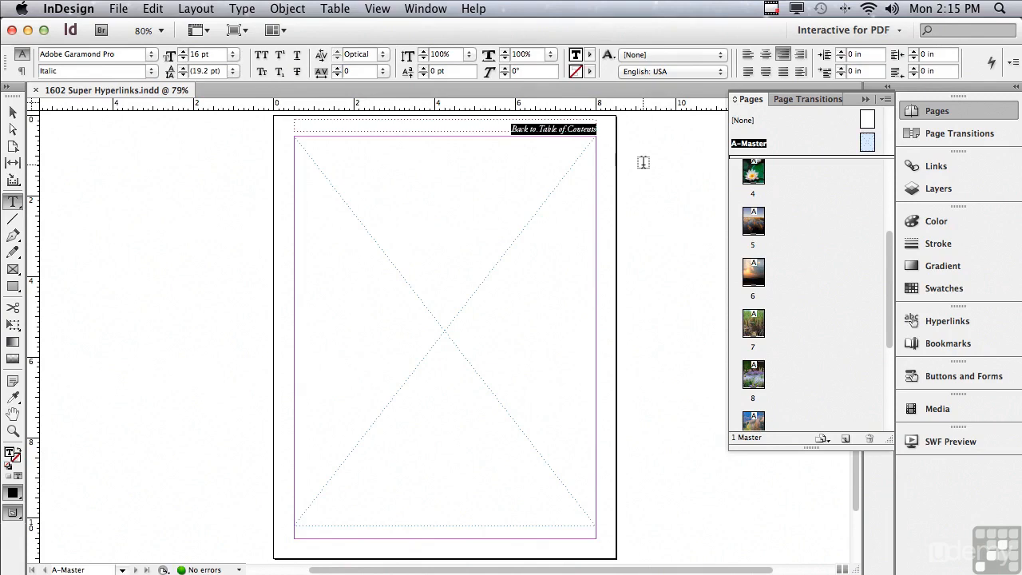
pyautogui.click(13, 112)
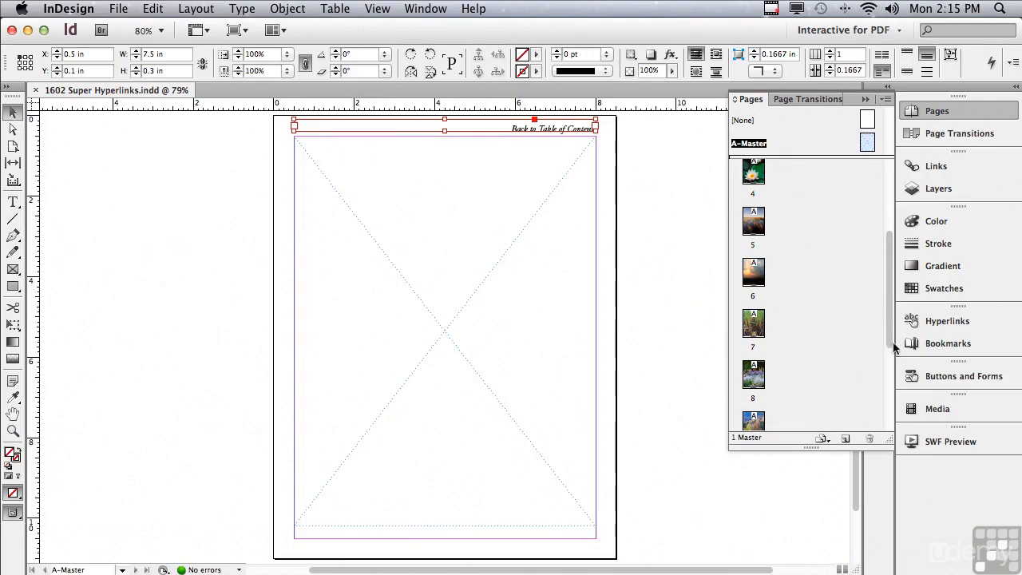
# Create a hyperlink from the selected master frame to page 2 of this document, with Fixed zoom and an Inset highlight
pyautogui.click(939, 321)
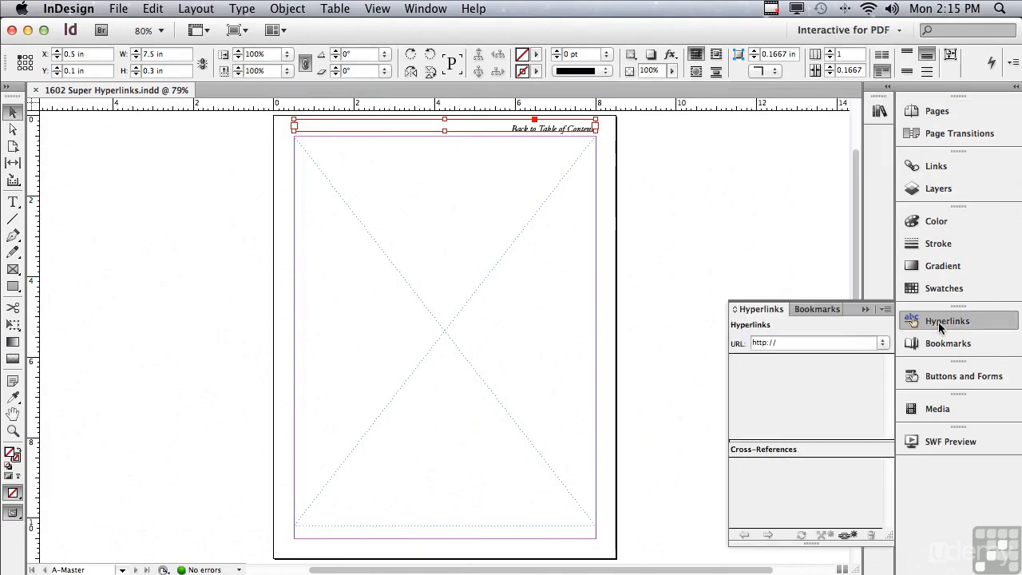
pyautogui.click(849, 537)
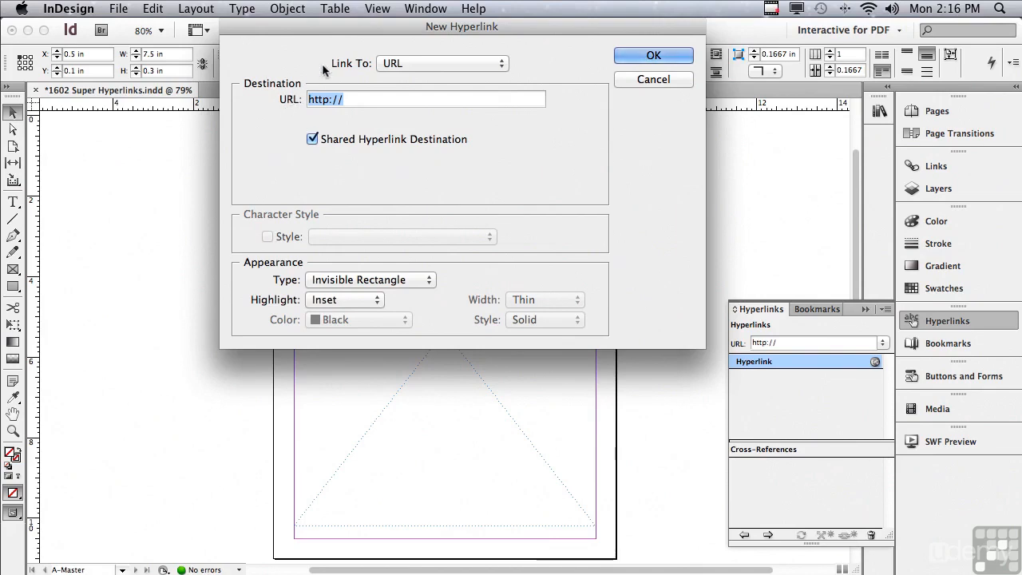
pyautogui.click(389, 65)
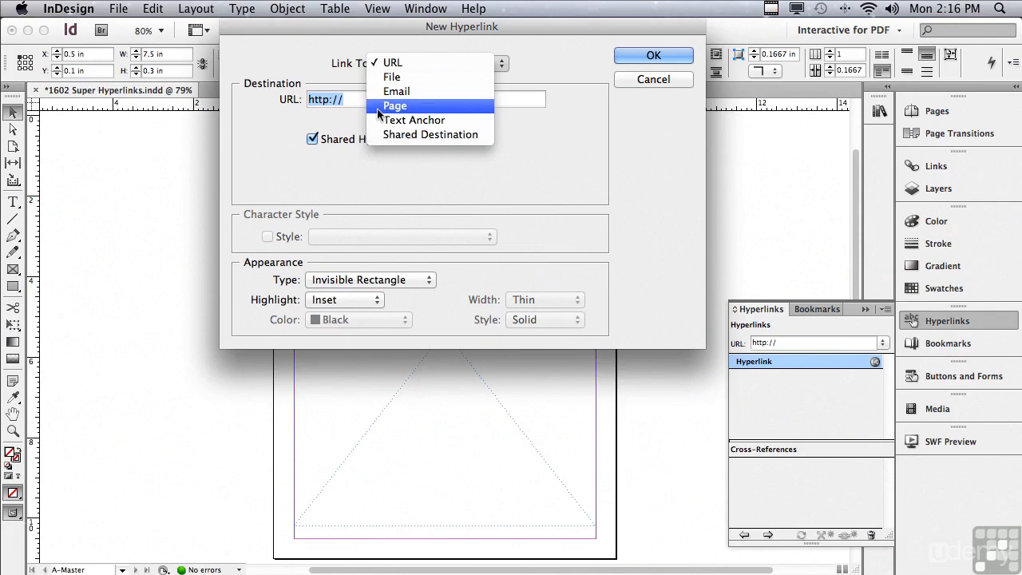
pyautogui.click(380, 107)
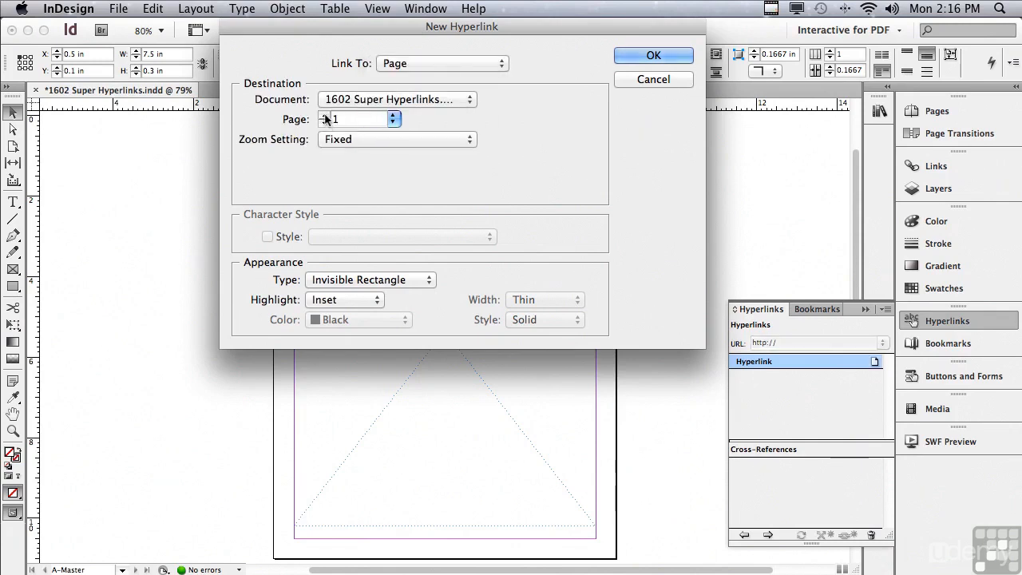
pyautogui.click(324, 115)
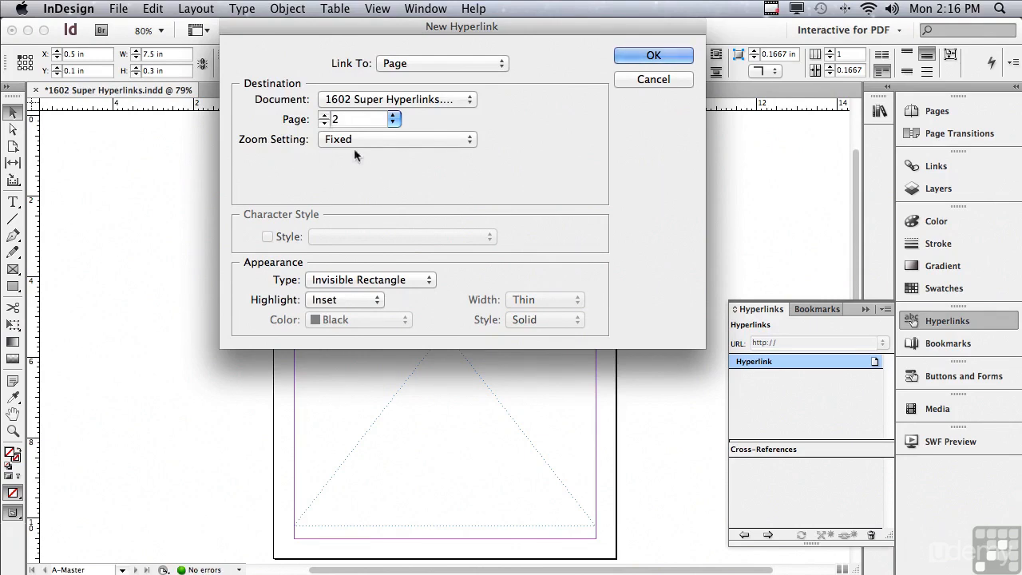
pyautogui.click(368, 142)
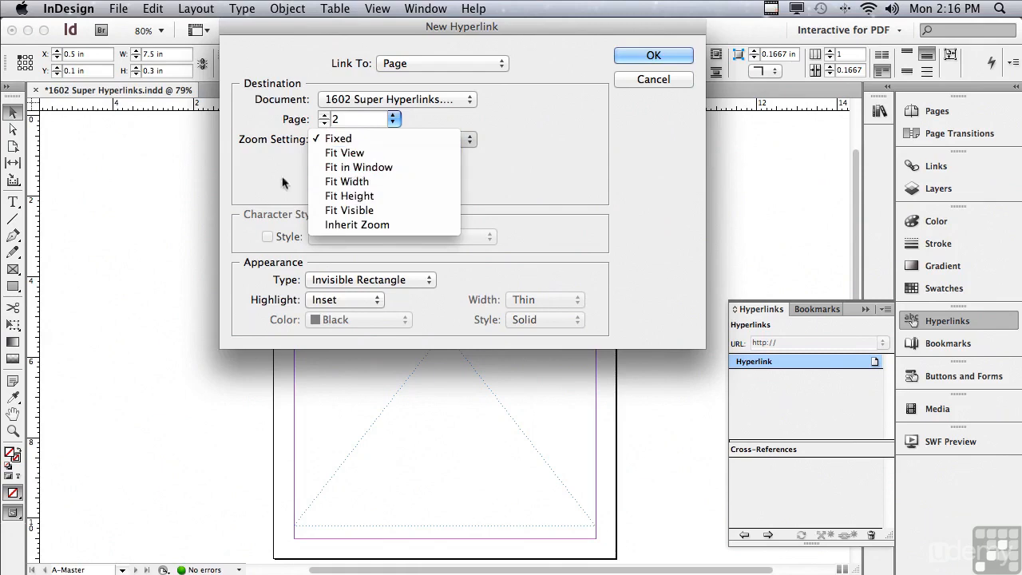
pyautogui.click(316, 140)
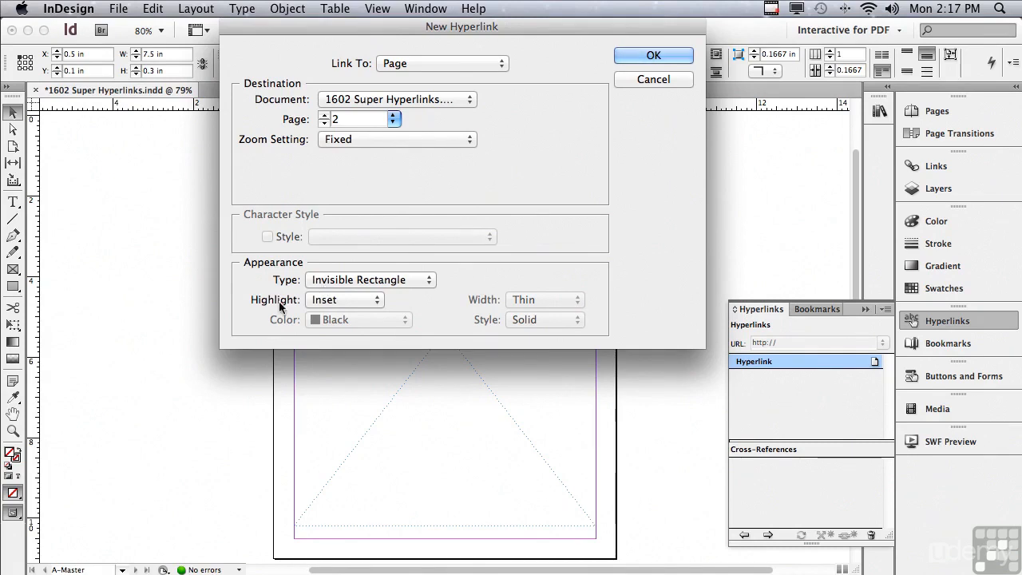
pyautogui.click(326, 301)
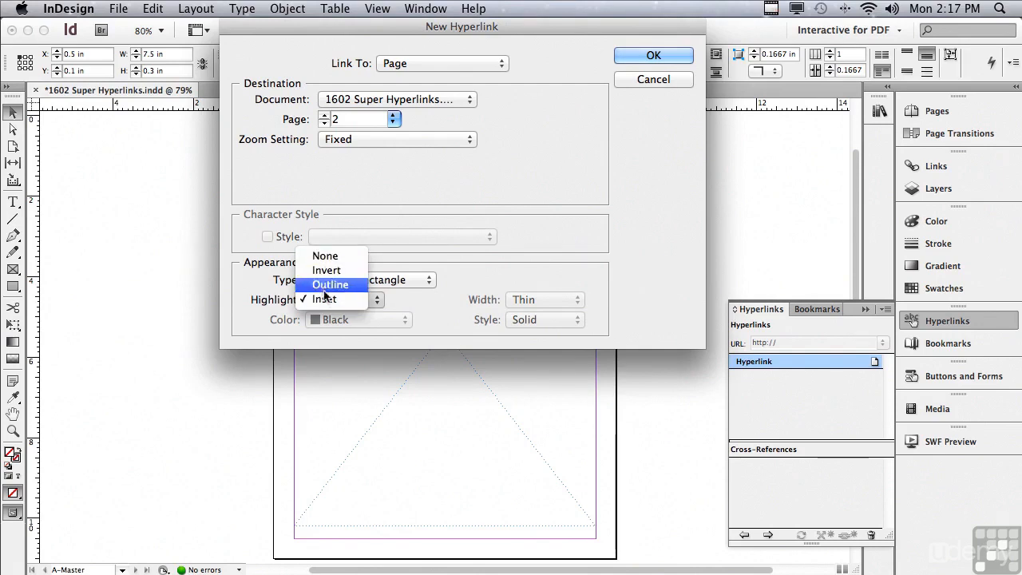
pyautogui.click(326, 301)
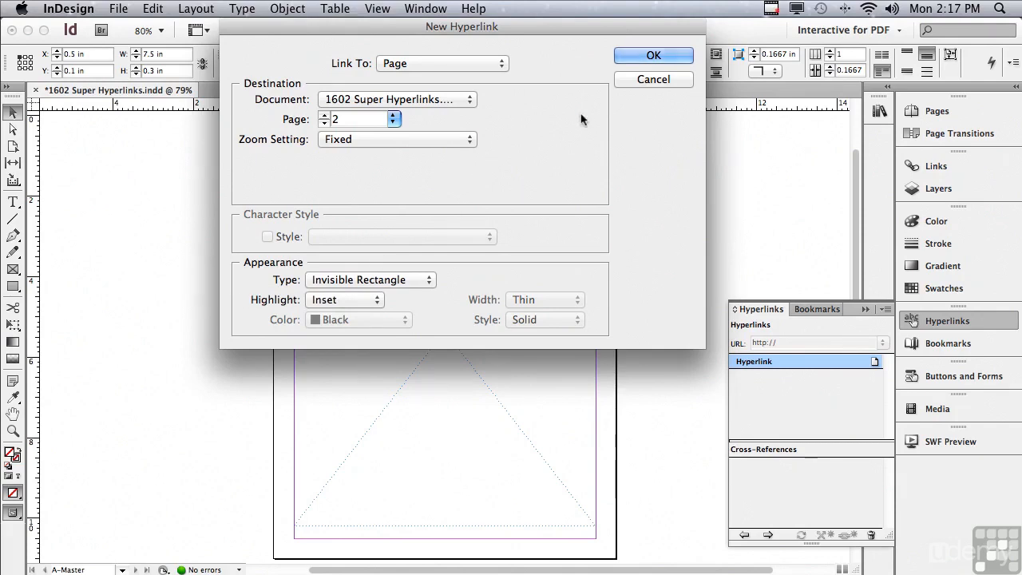
pyautogui.click(624, 56)
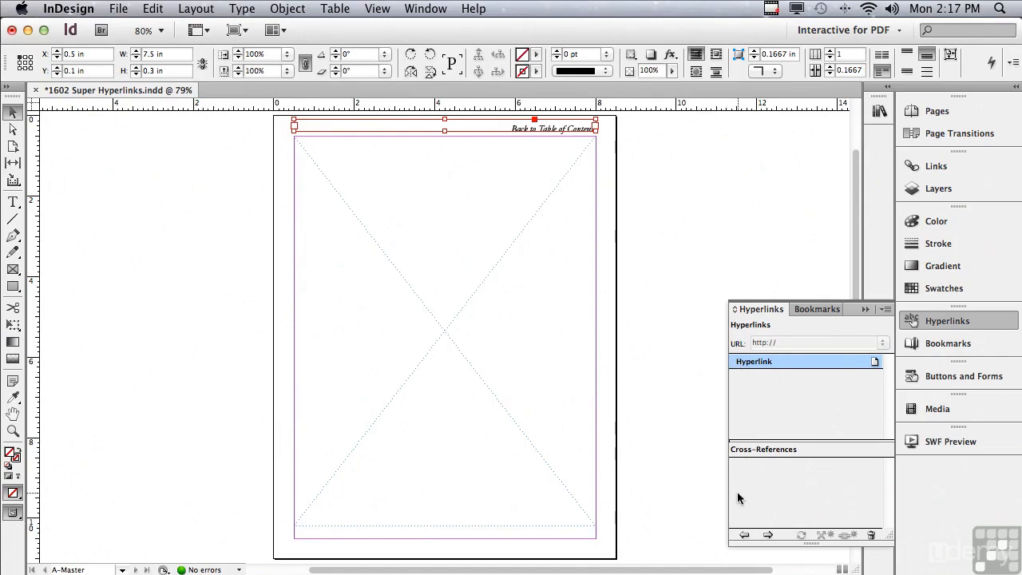
# Test the new page hyperlink by going to its destination and returning to its source frame
pyautogui.click(766, 535)
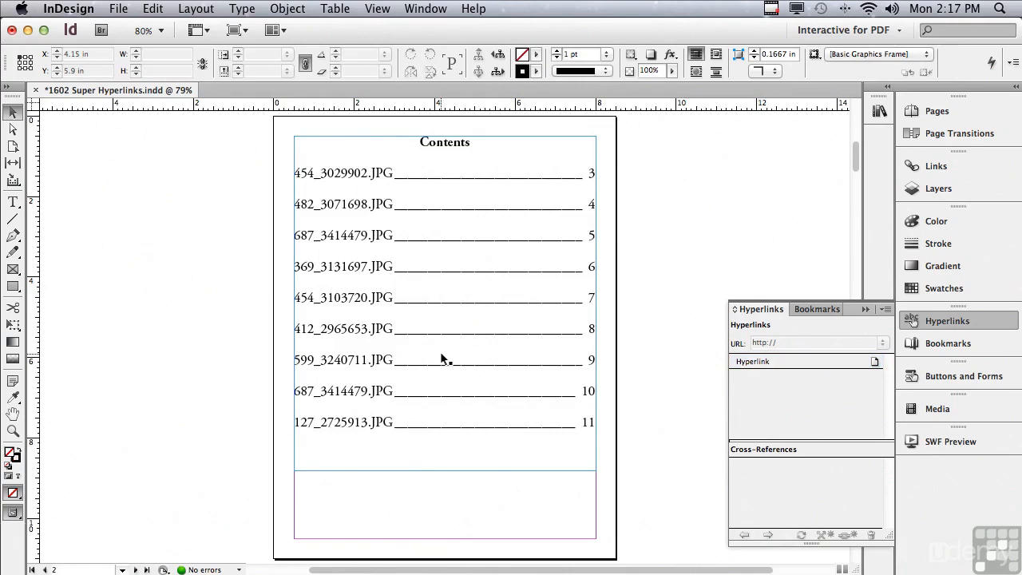
pyautogui.click(753, 363)
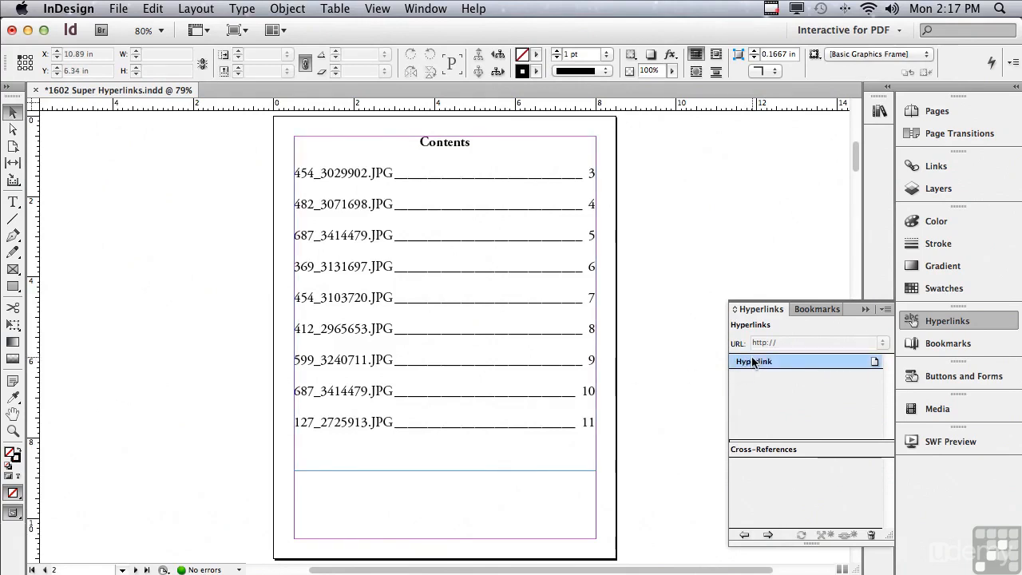
pyautogui.click(744, 536)
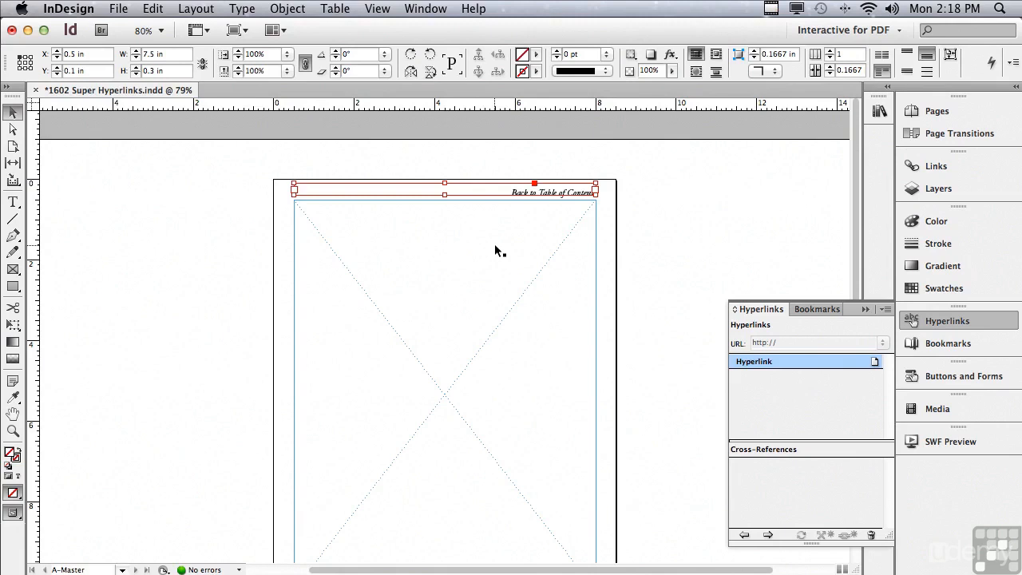
pyautogui.click(921, 110)
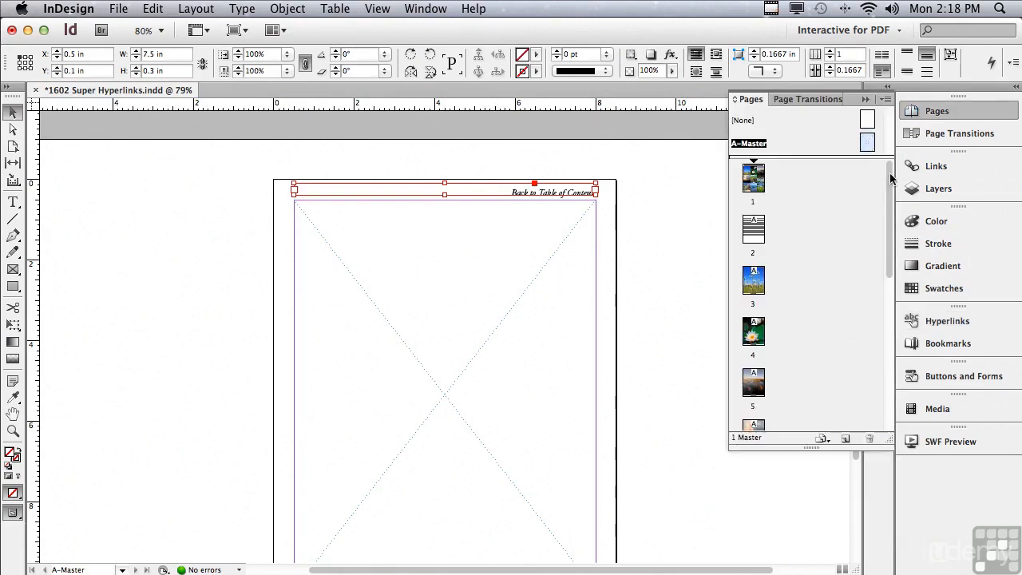
pyautogui.scroll(-10, 881, 177)
pyautogui.moveTo(854, 386); pyautogui.dragTo(755, 398)
pyautogui.doubleClick(754, 393)
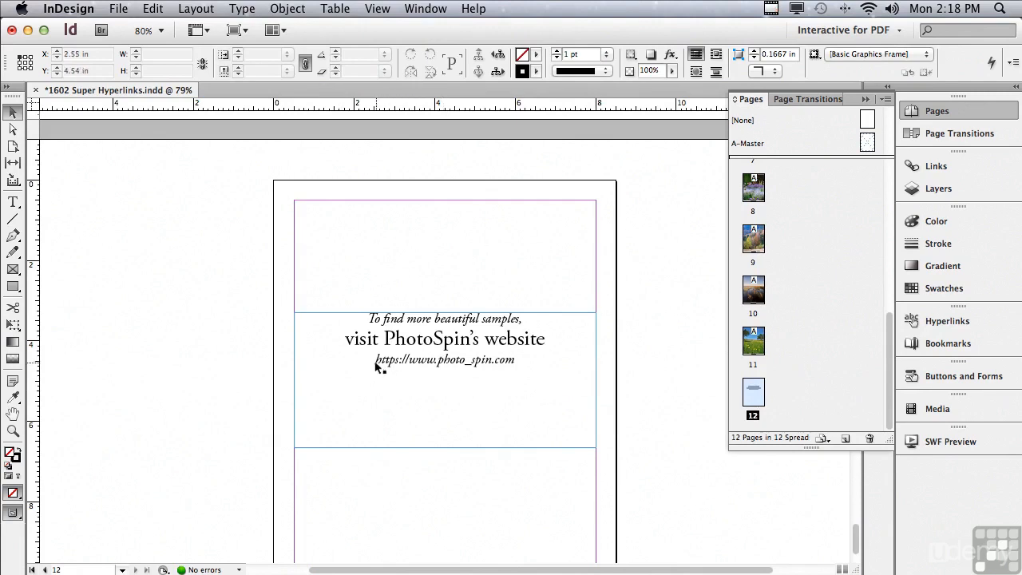
pyautogui.press('t')
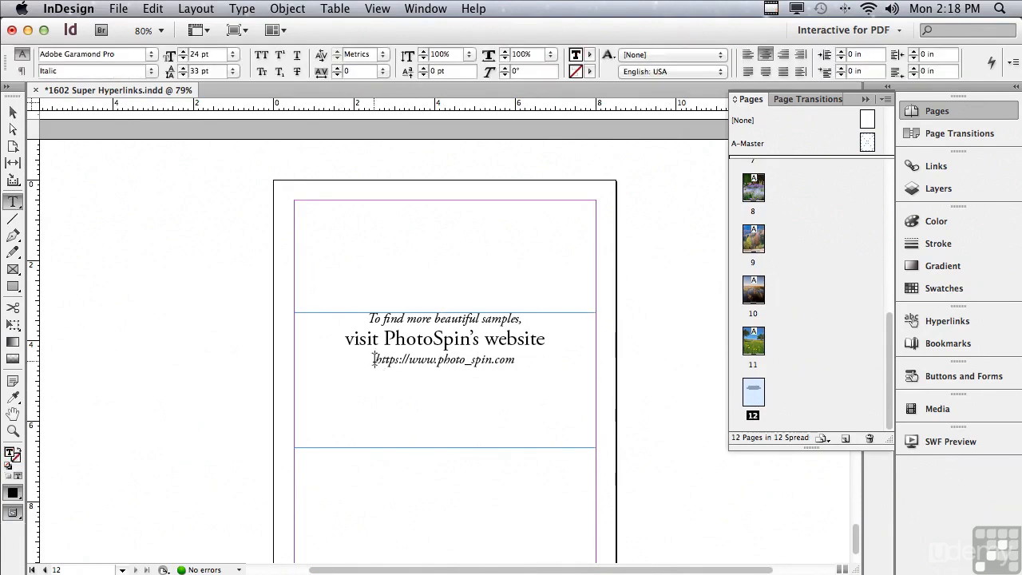
pyautogui.moveTo(374, 359); pyautogui.dragTo(515, 359)
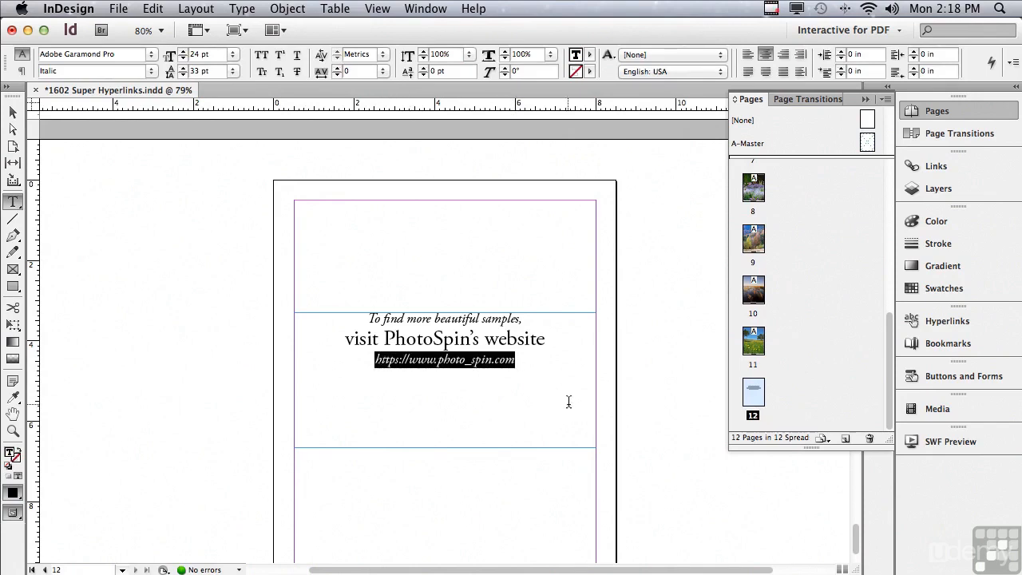
pyautogui.press('super+c')
pyautogui.click(942, 324)
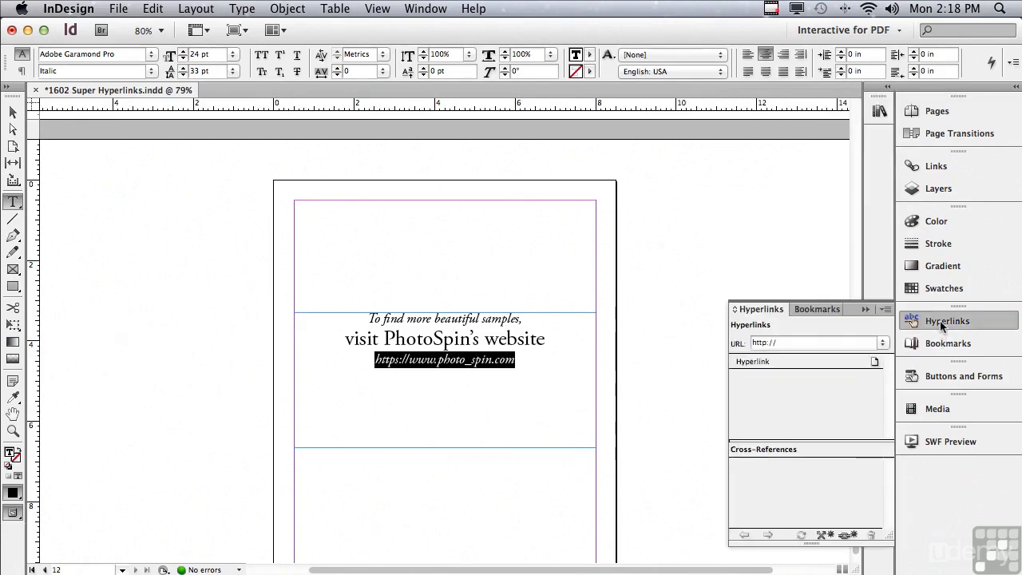
pyautogui.click(847, 535)
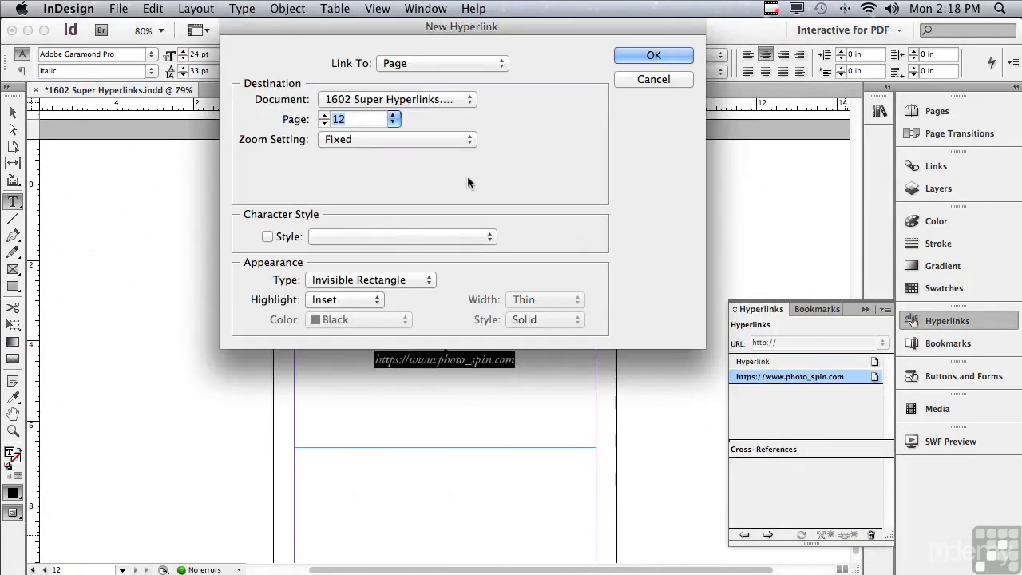
pyautogui.click(389, 68)
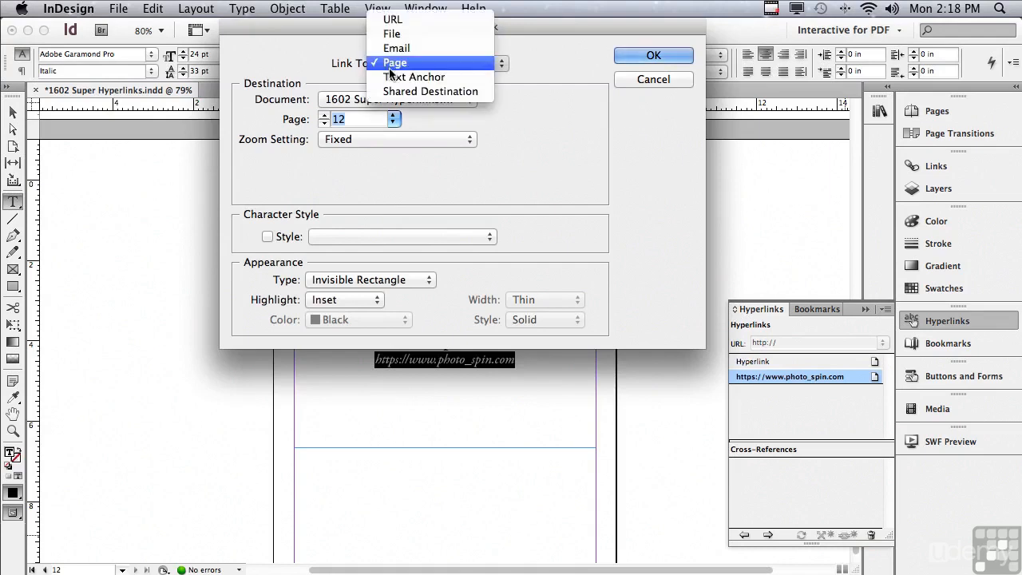
pyautogui.click(391, 22)
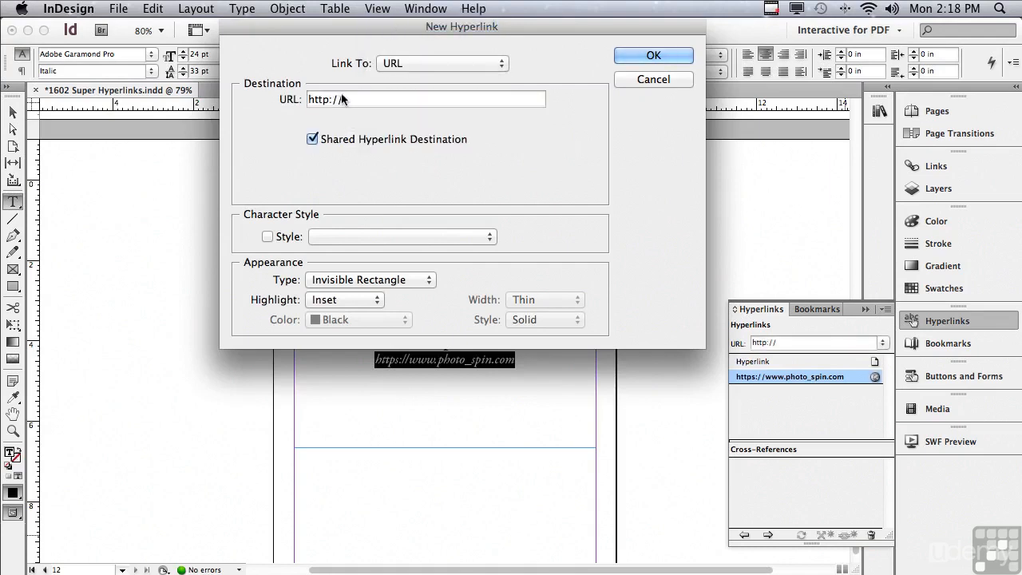
pyautogui.moveTo(345, 99); pyautogui.dragTo(309, 99)
pyautogui.press('super+v')
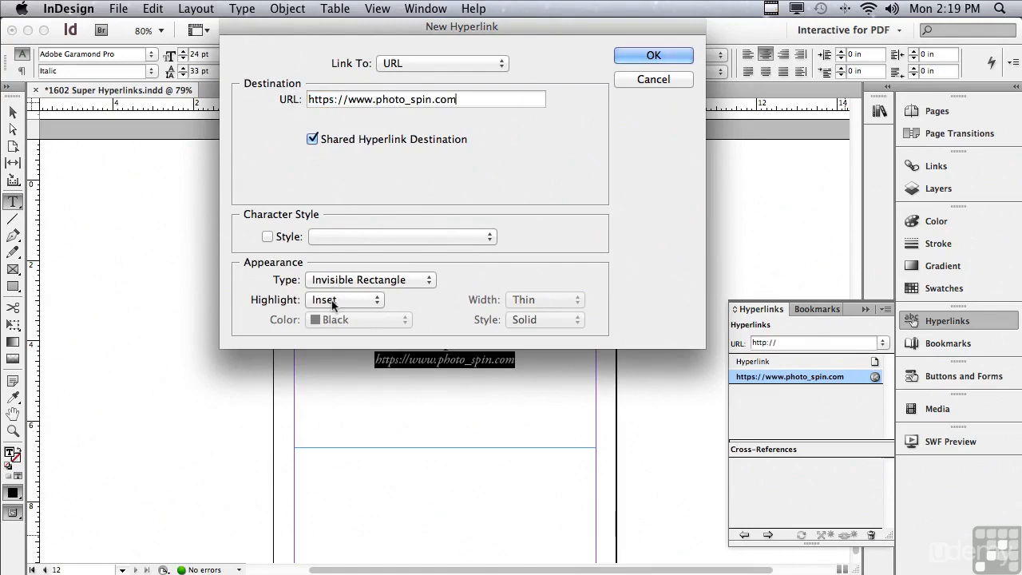
pyautogui.click(620, 54)
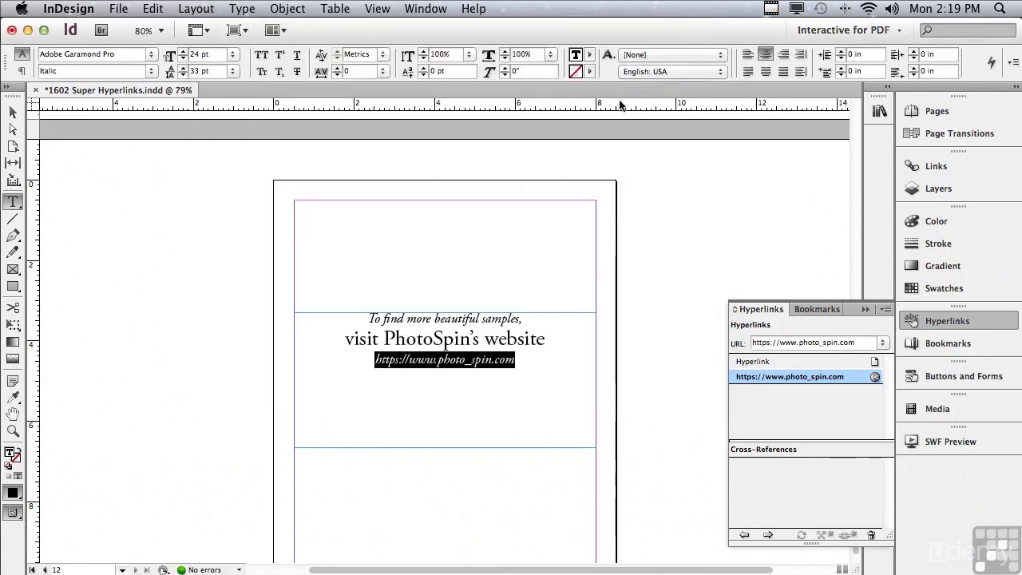
# Test the web address hyperlink in Safari, inspect the underscore in the opened address, and return to the InDesign layout
pyautogui.click(768, 535)
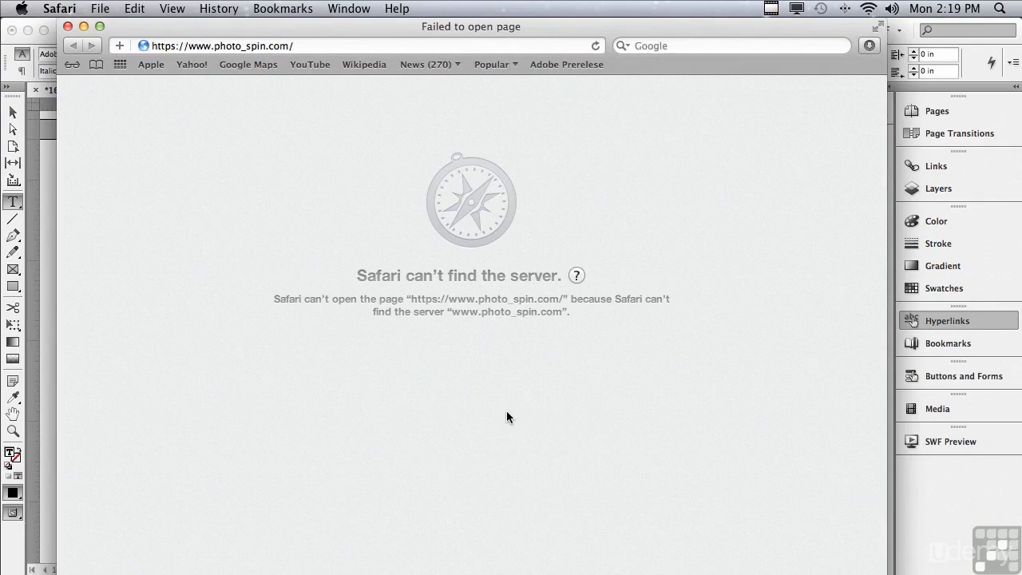
pyautogui.click(240, 46)
pyautogui.moveTo(240, 45); pyautogui.dragTo(245, 48)
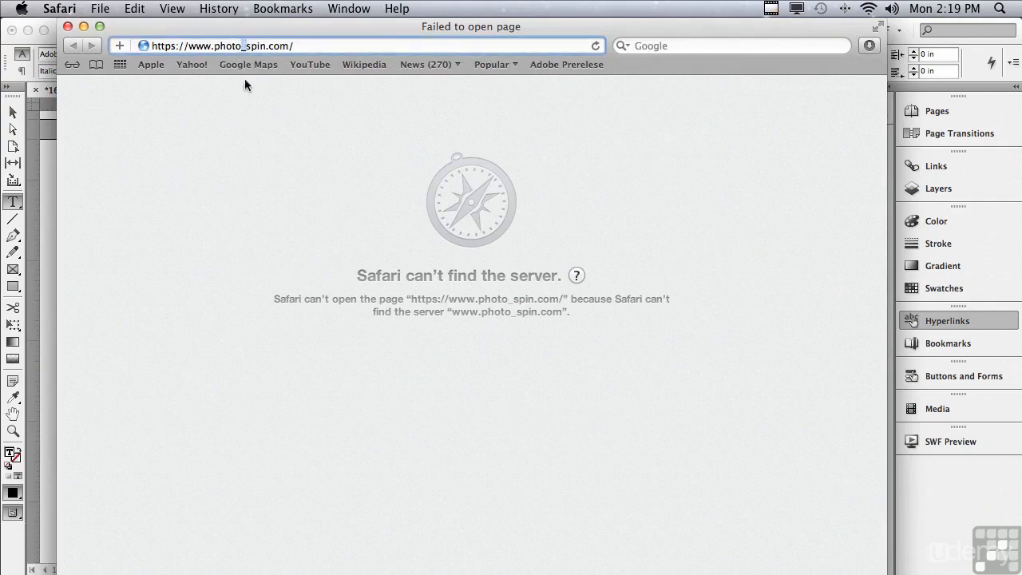
pyautogui.click(67, 26)
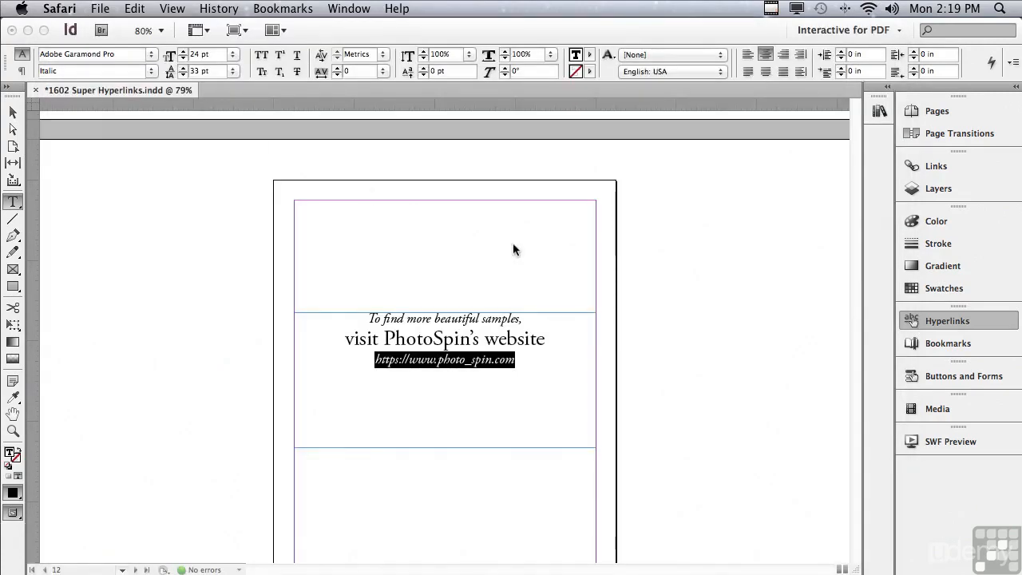
pyautogui.click(714, 263)
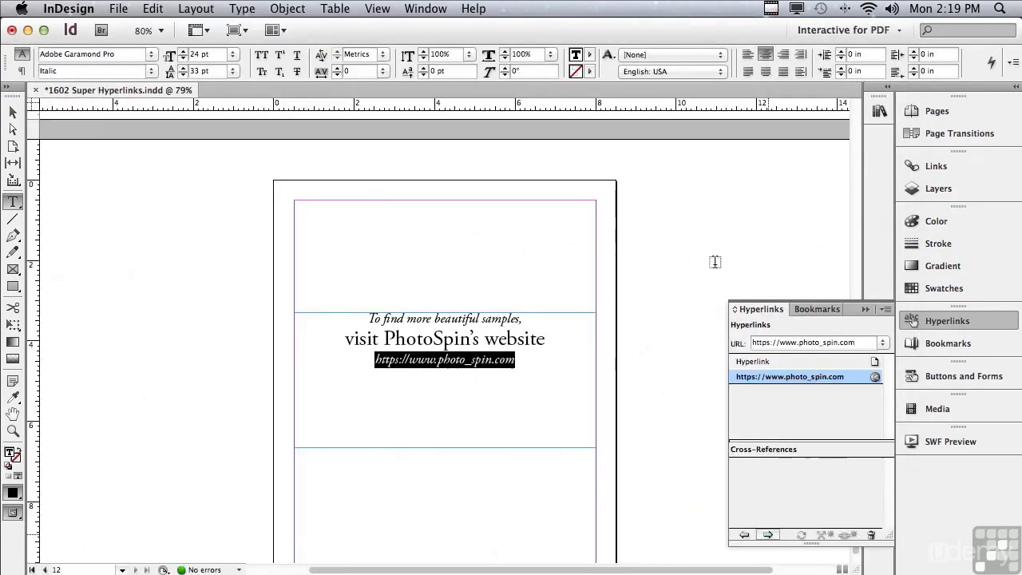
pyautogui.doubleClick(768, 381)
pyautogui.click(389, 64)
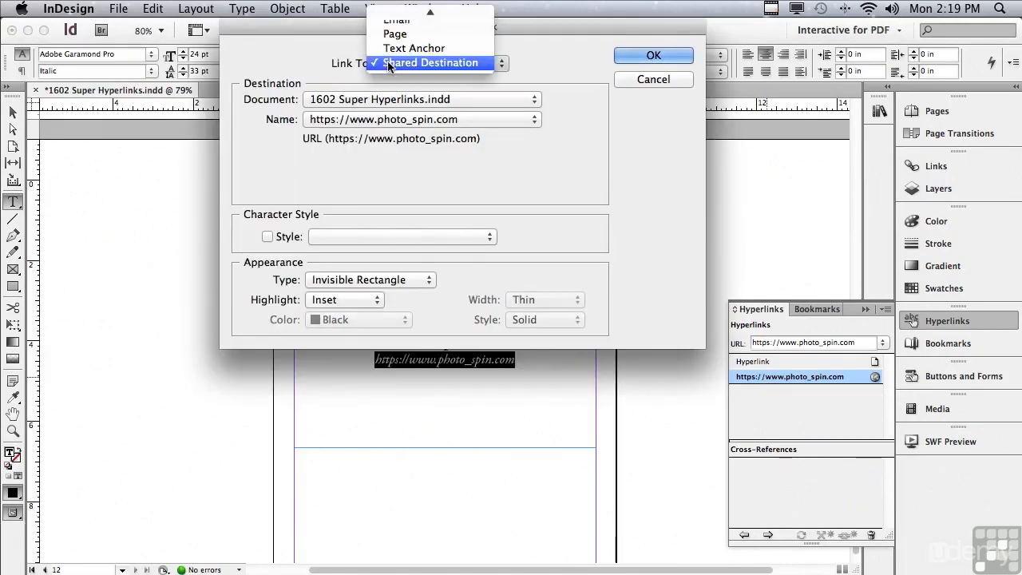
pyautogui.click(395, 16)
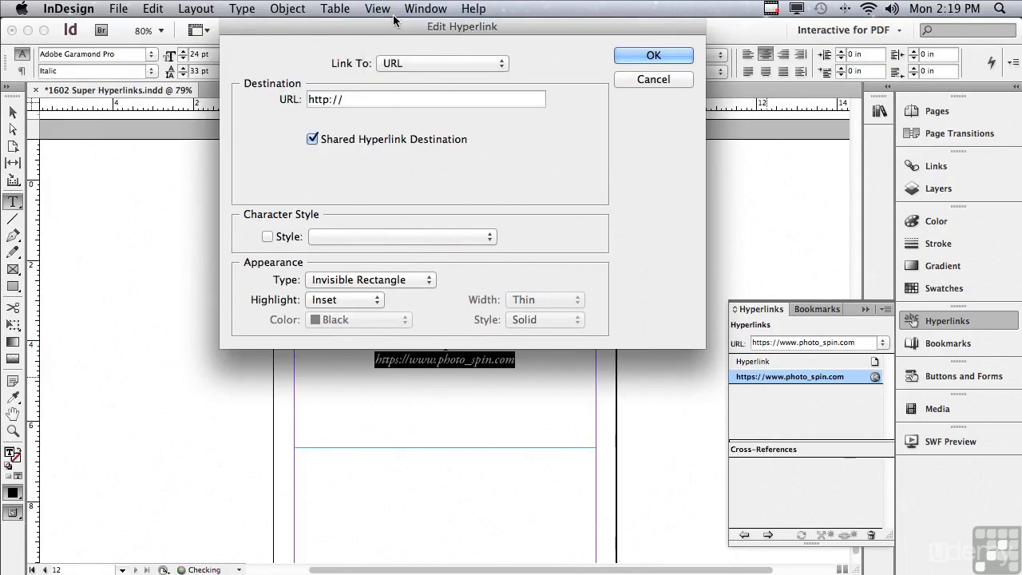
pyautogui.press('super+v')
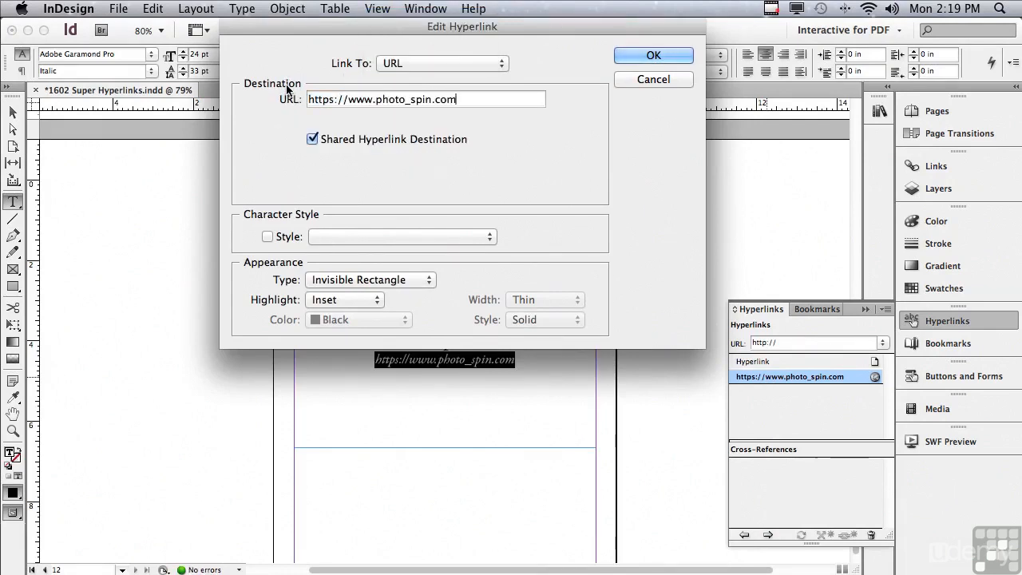
pyautogui.click(407, 99)
pyautogui.press('BackSpace')
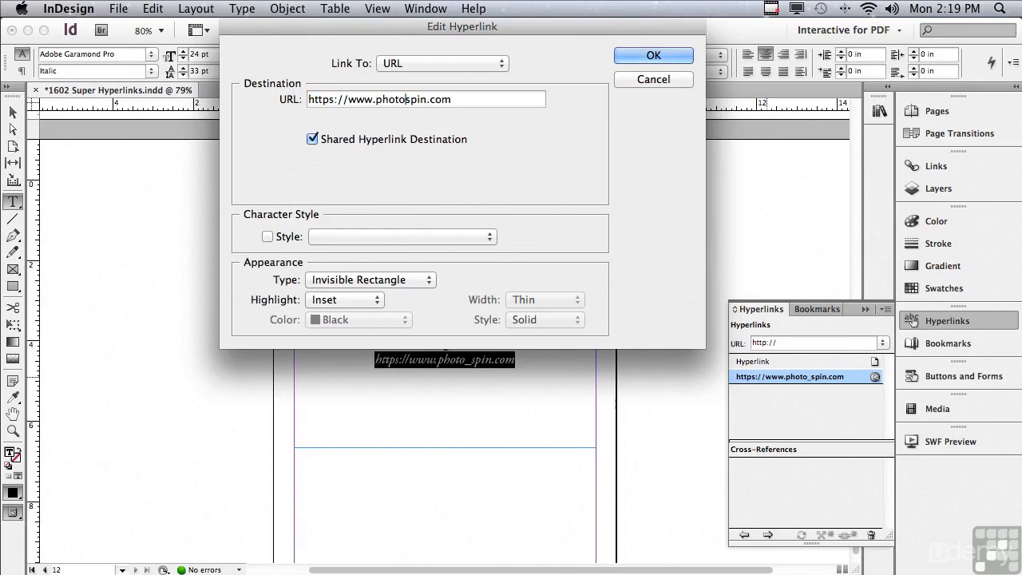
pyautogui.click(622, 58)
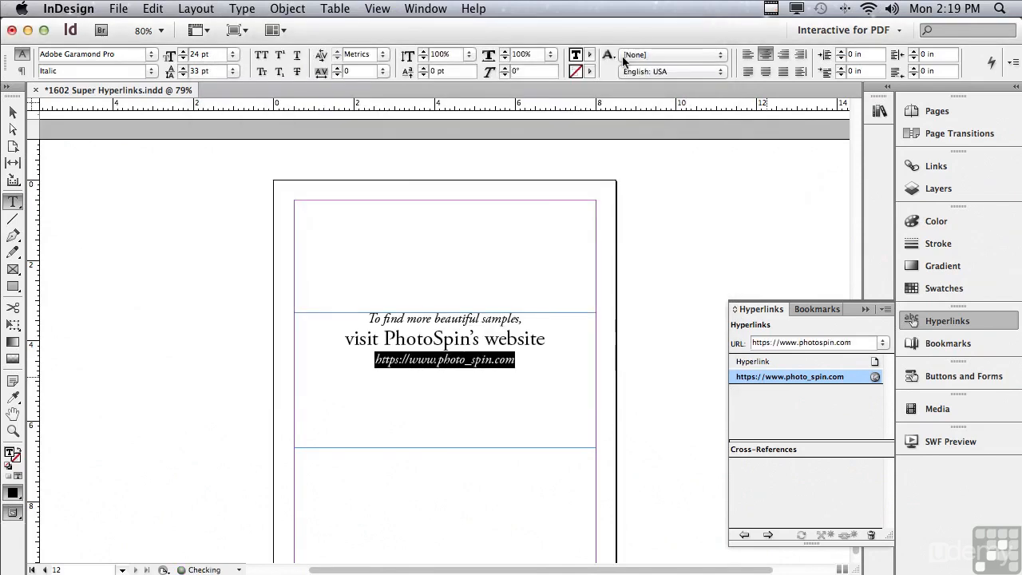
pyautogui.click(453, 361)
pyautogui.press('BackSpace')
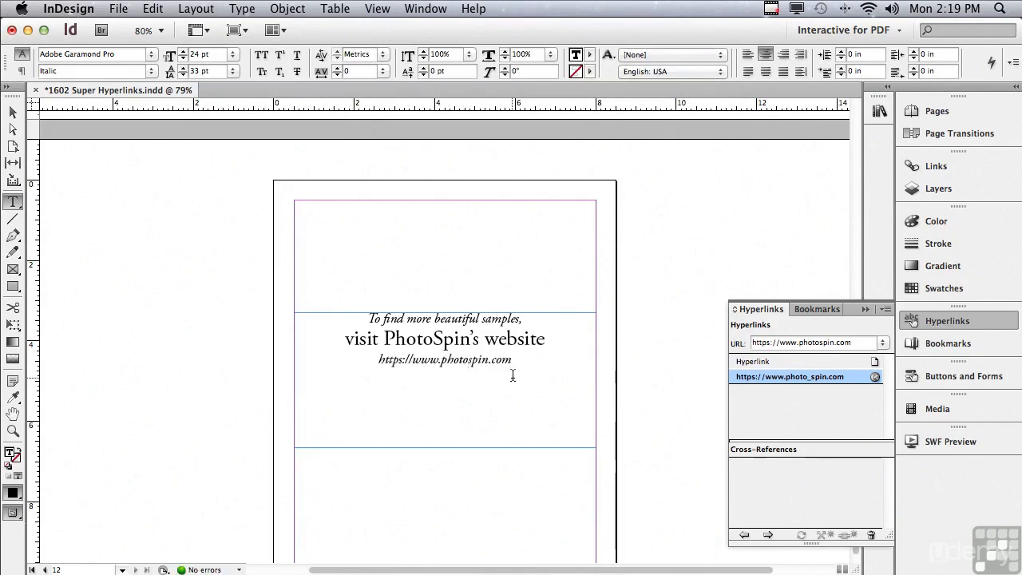
# Test the corrected PhotoSpin hyperlink in Safari, close the web page, and return to the InDesign layout
pyautogui.click(768, 534)
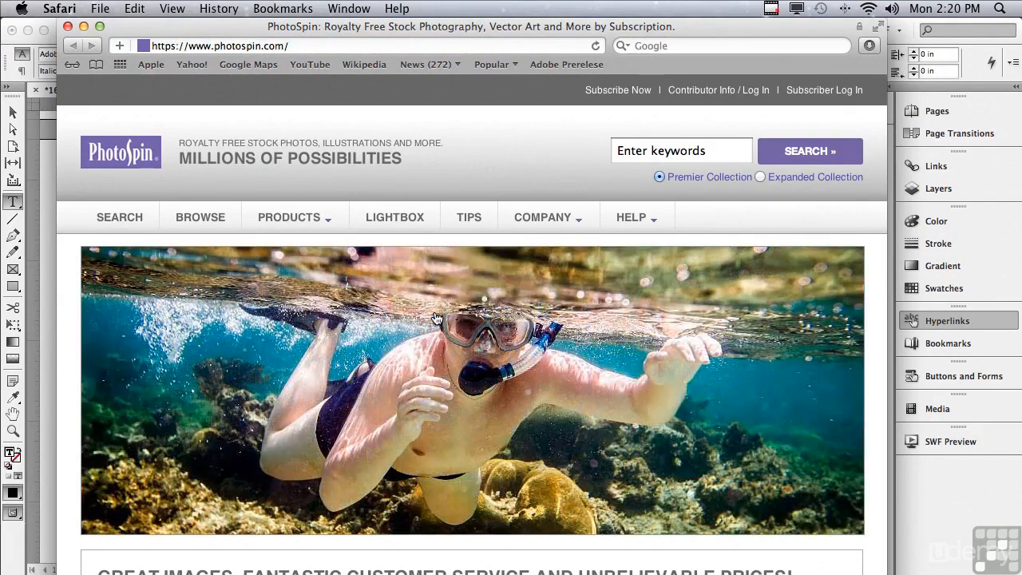
pyautogui.click(68, 27)
pyautogui.click(87, 176)
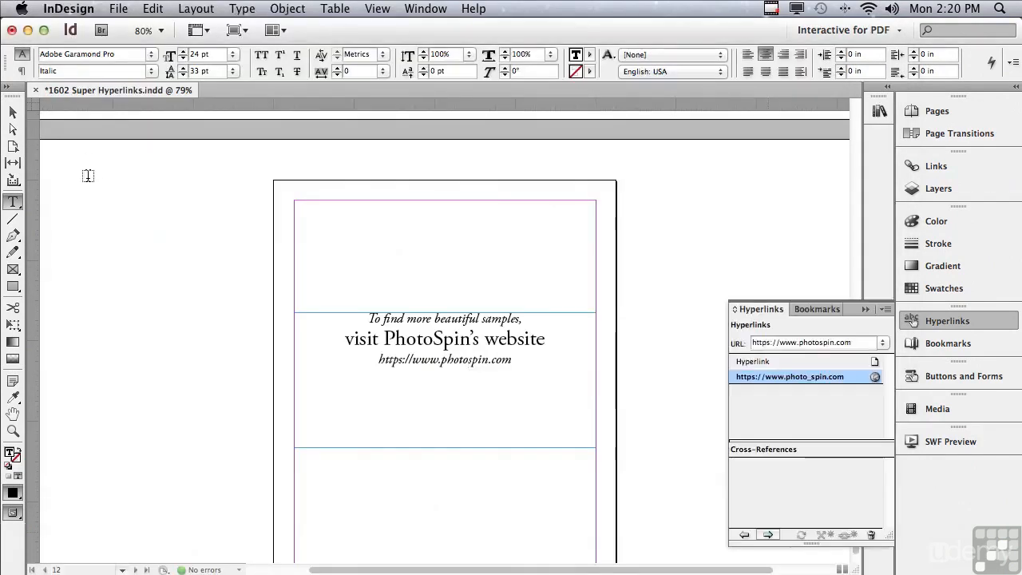